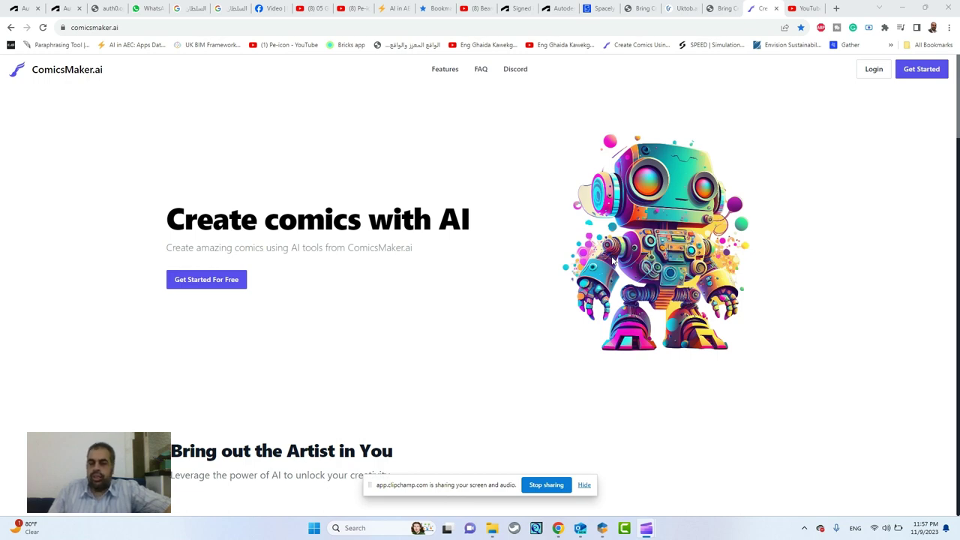
- Look through the landing page's feature sections, pricing plans and frequently asked questions
scroll(614, 260, "down", 7)
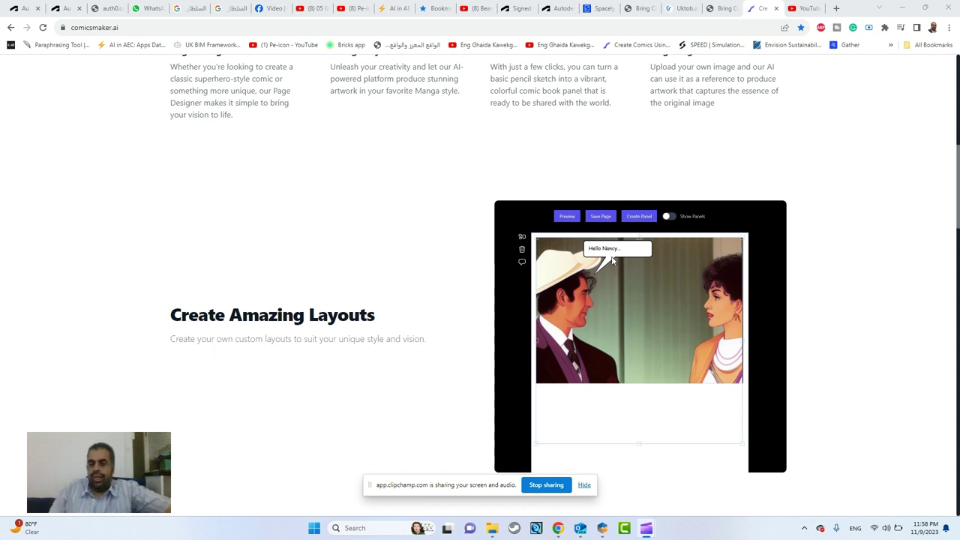
scroll(614, 260, "down", 5)
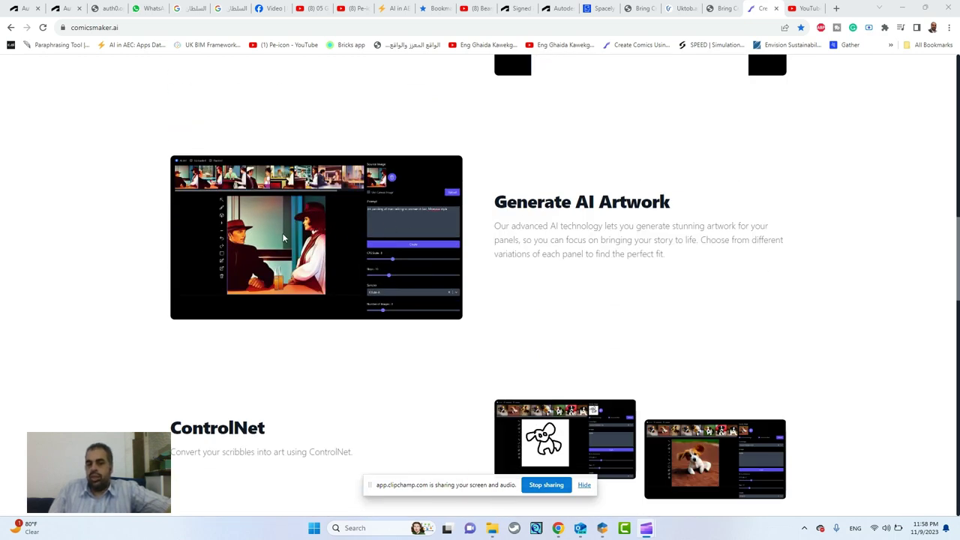
scroll(283, 238, "down", 3)
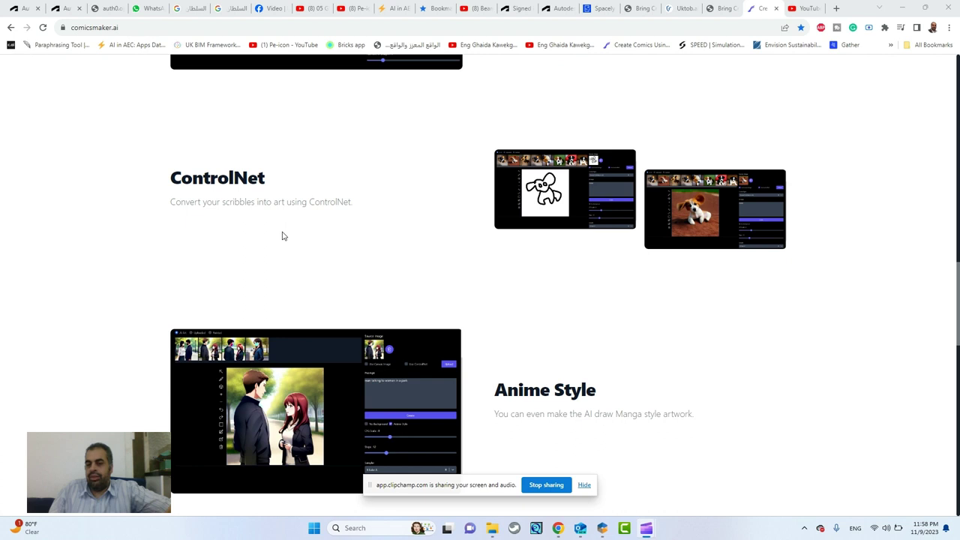
scroll(284, 237, "down", 3)
scroll(282, 191, "down", 3)
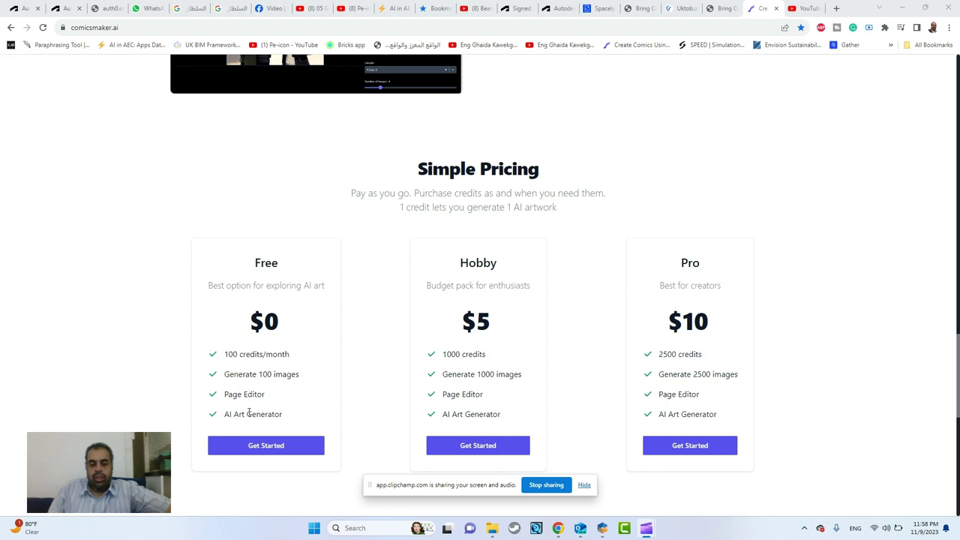
scroll(284, 405, "down", 5)
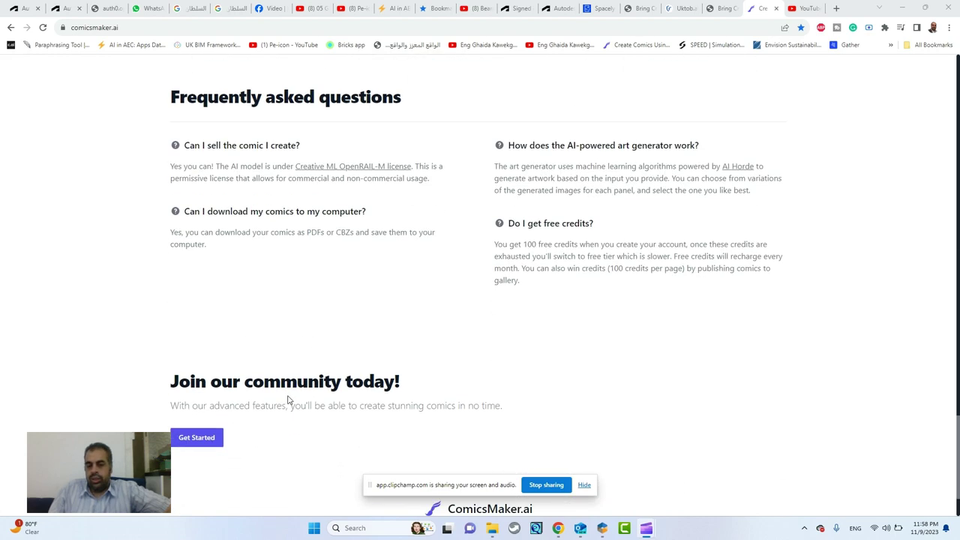
scroll(322, 368, "up", 3)
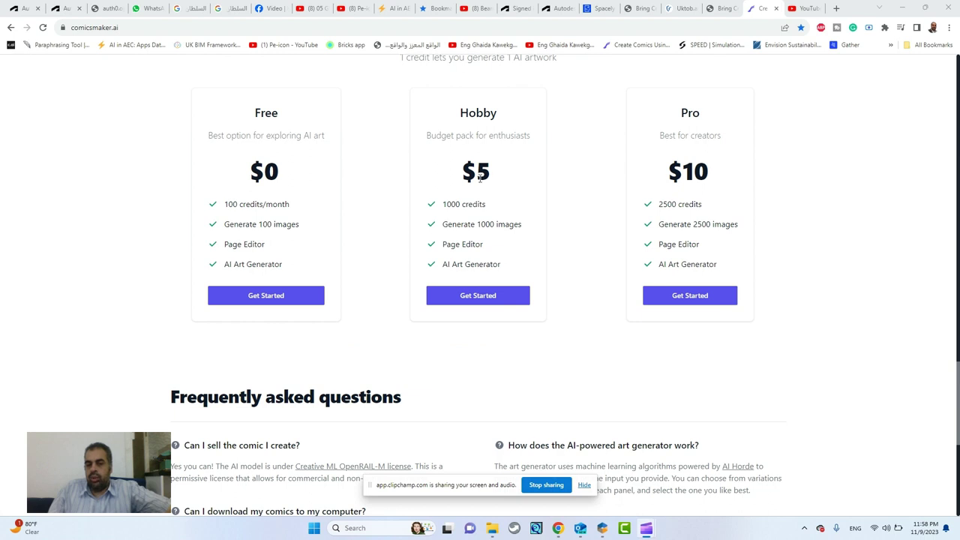
- Get started with the Free plan by signing in with a Google account, and check the verification e-mail in Gmail
left_click(276, 298)
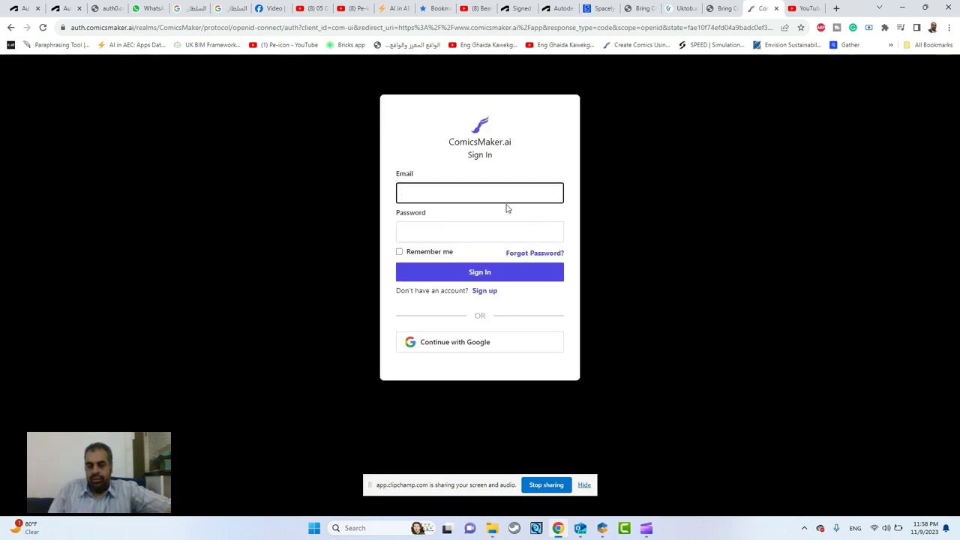
left_click(473, 343)
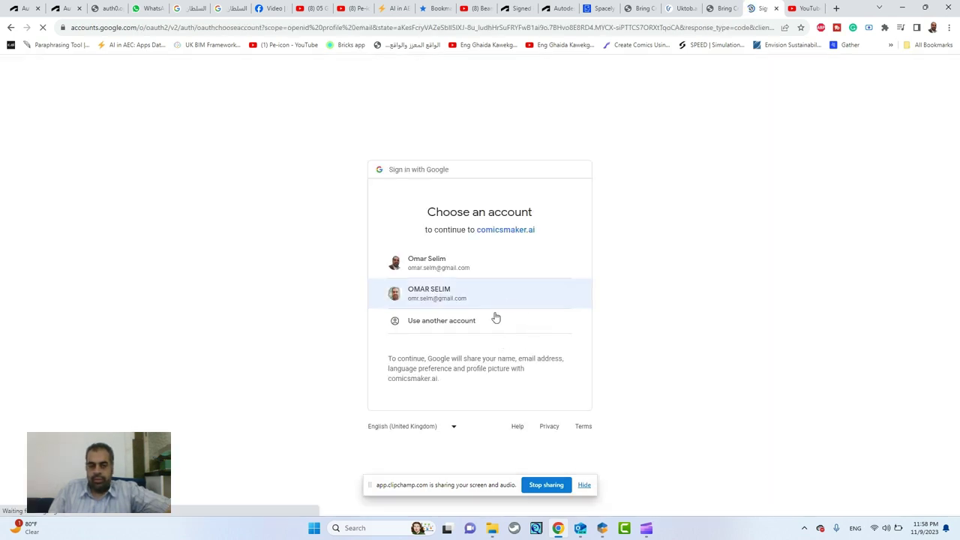
left_click(452, 303)
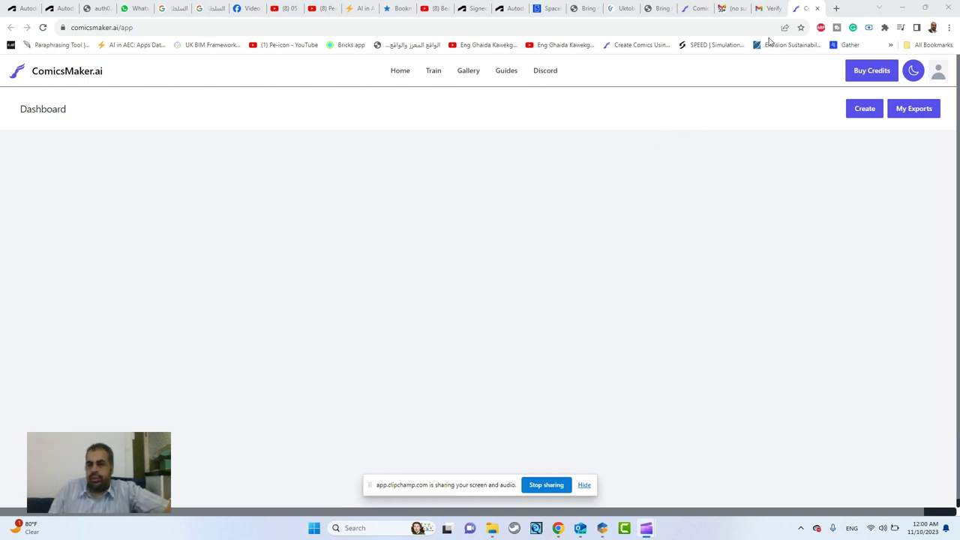
left_click(760, 8)
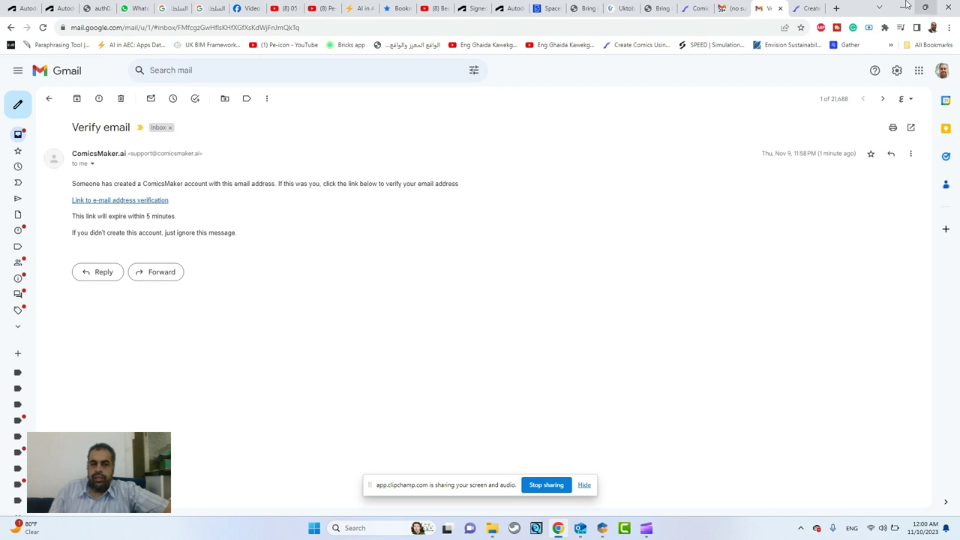
left_click(809, 8)
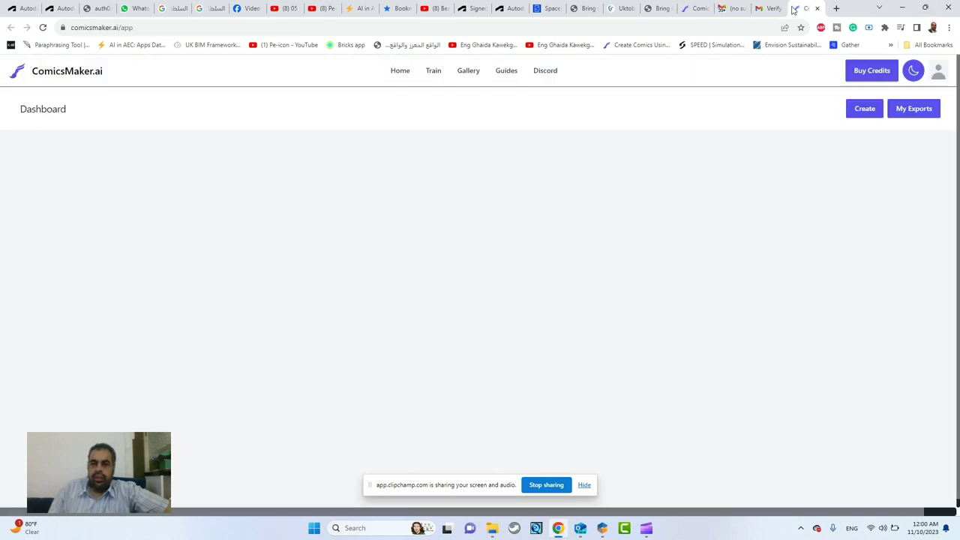
- Create a new comic named hero with page size 675 x 1050 and the Komika Hands font
left_click(865, 111)
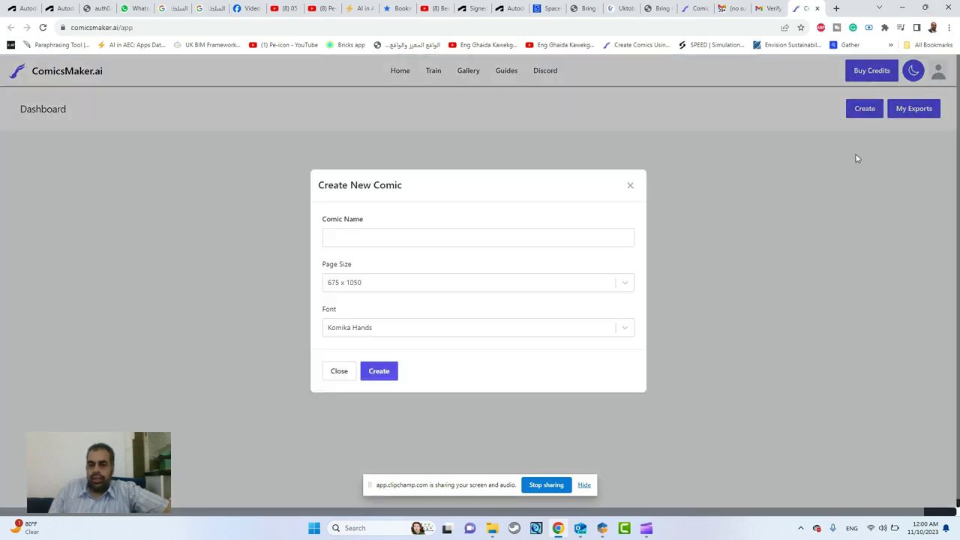
left_click(456, 242)
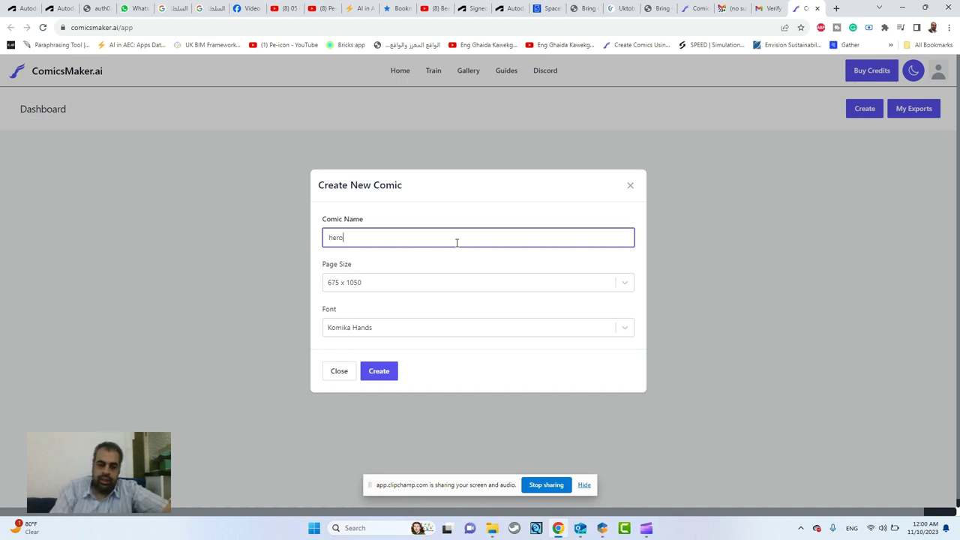
left_click(407, 283)
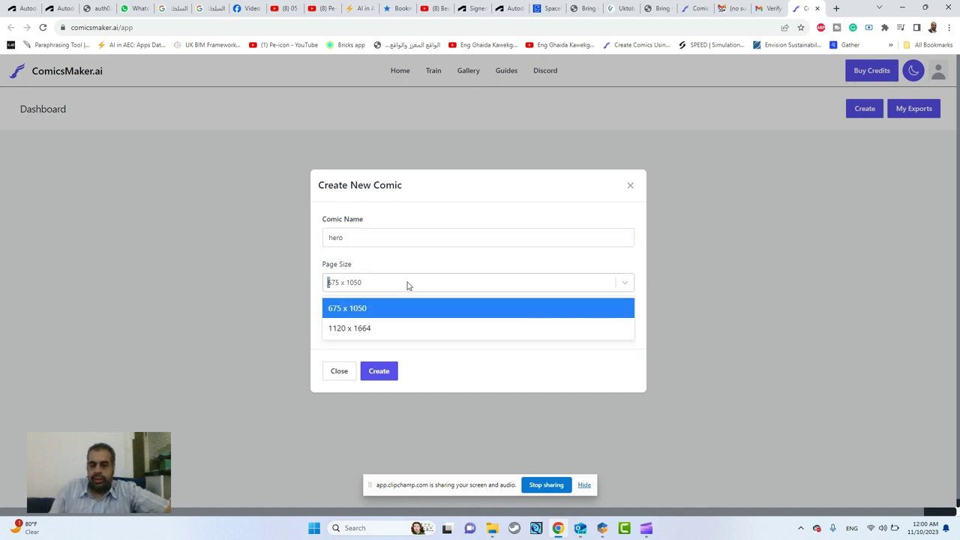
left_click(409, 285)
left_click(396, 328)
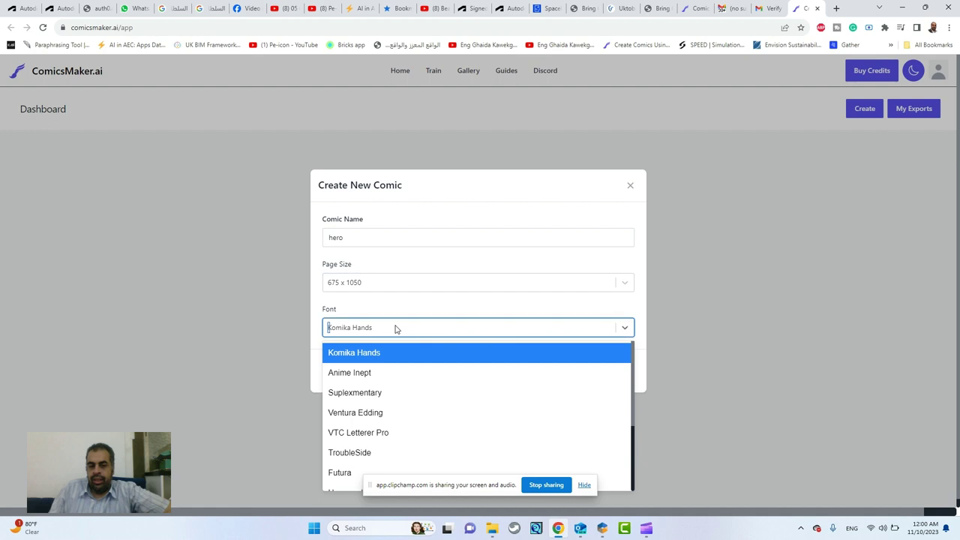
left_click(397, 329)
left_click(366, 376)
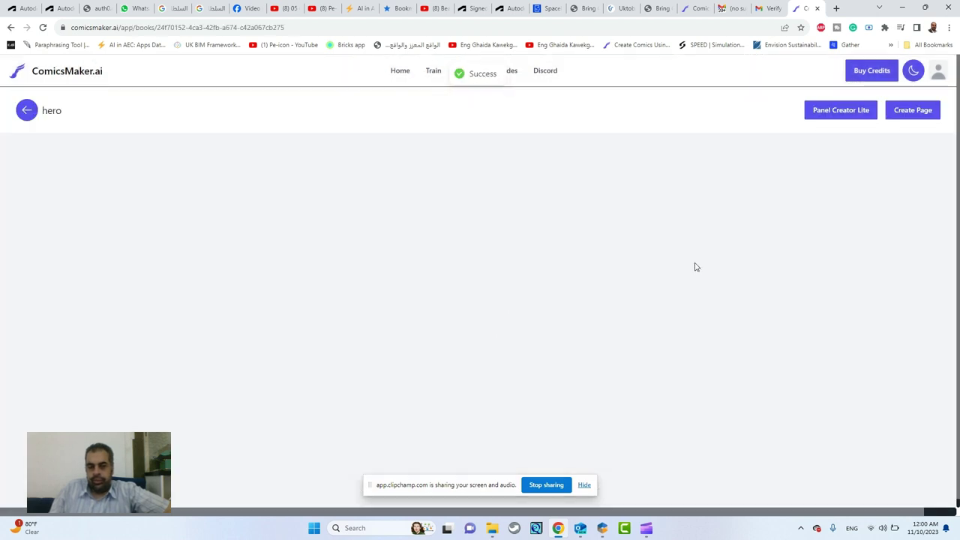
- Open Panel Creator Lite for the comic and change the scene to "in a hotel , arabic man wearing a suit"
left_click(831, 118)
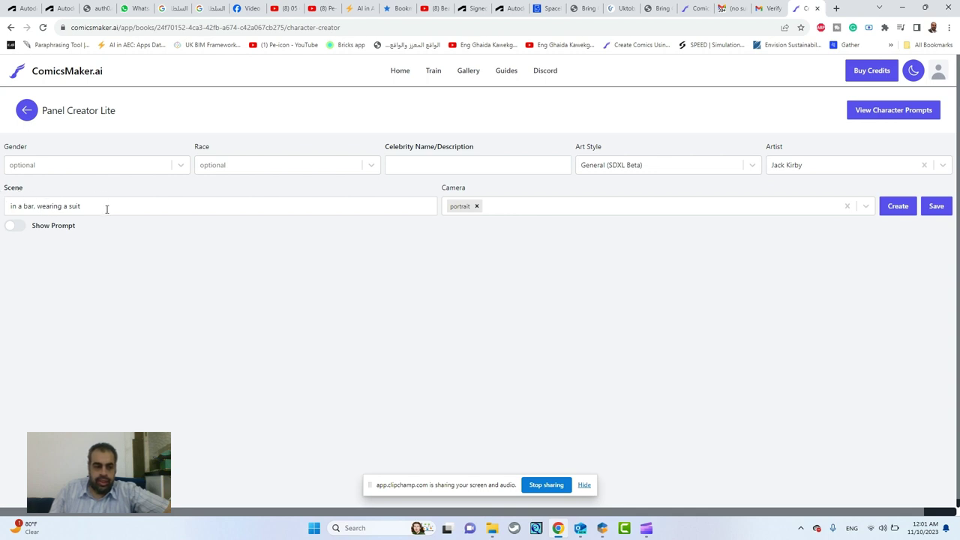
left_click(32, 206)
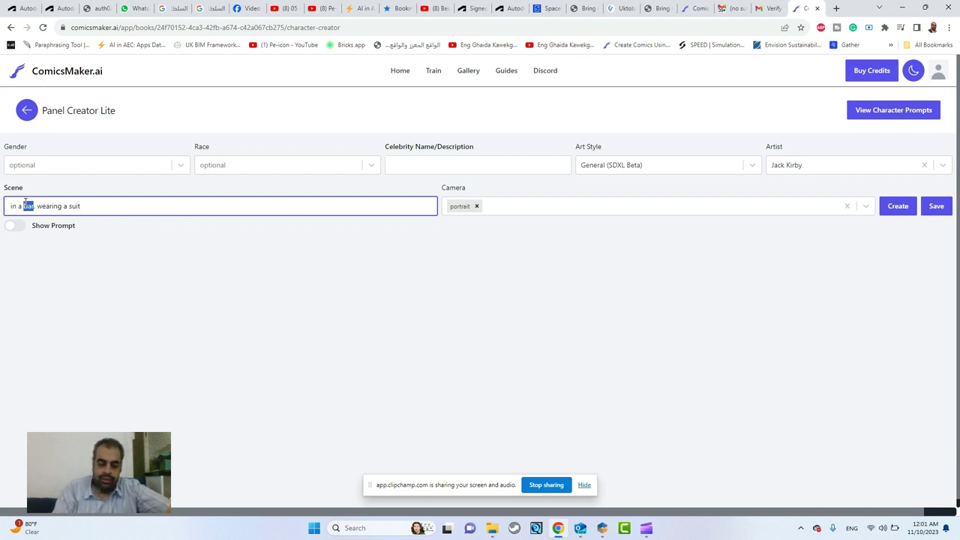
type("hotel")
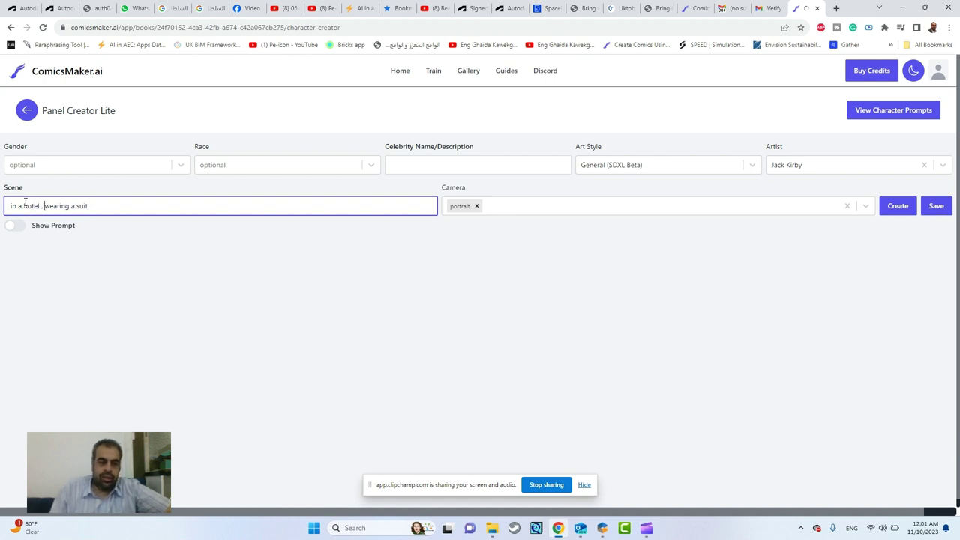
type(" ,  ")
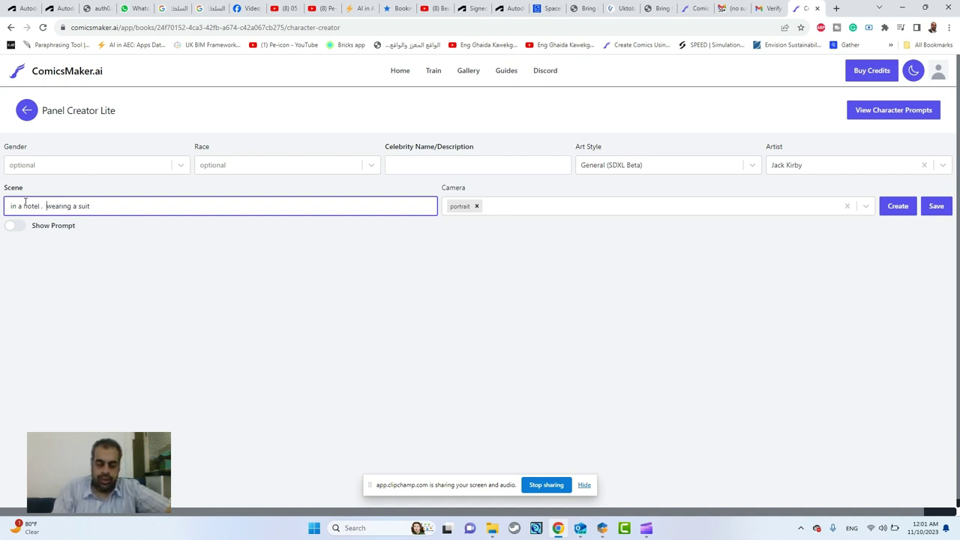
type("arabic ")
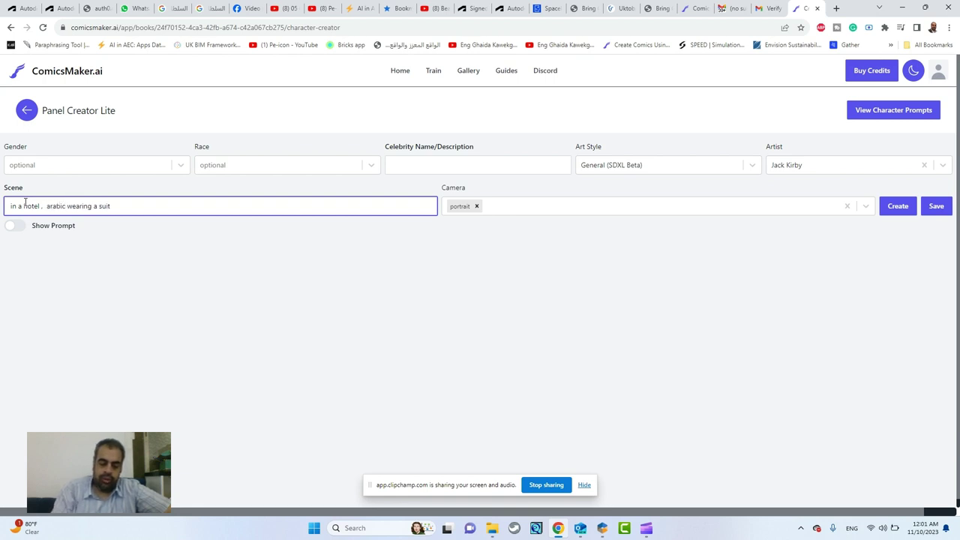
type("man")
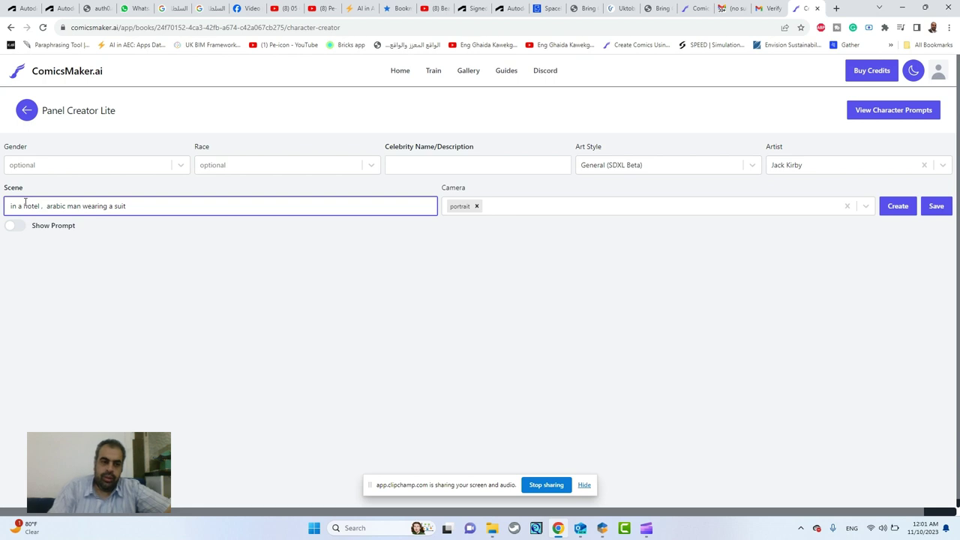
- Turn on Show Prompt and check the available camera shot options, keeping portrait
left_click(17, 225)
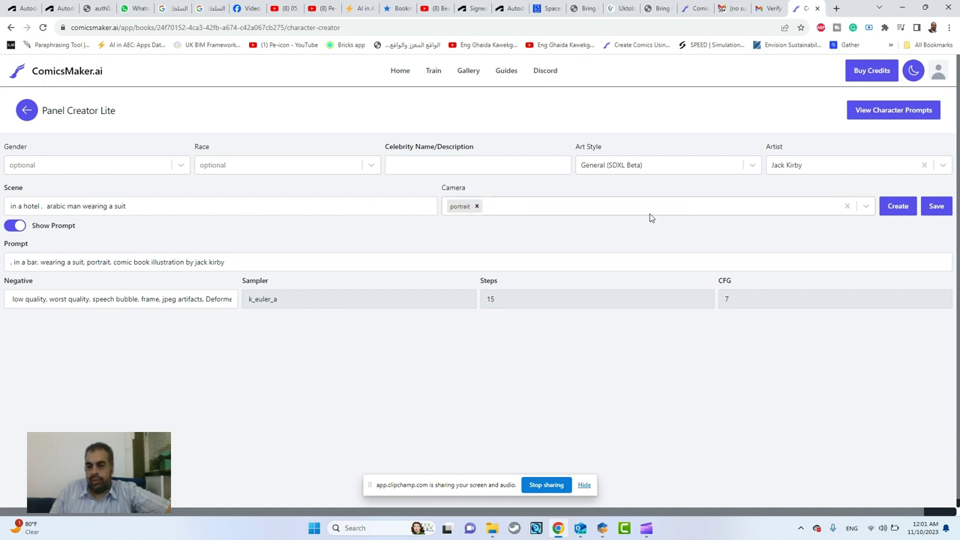
left_click(867, 210)
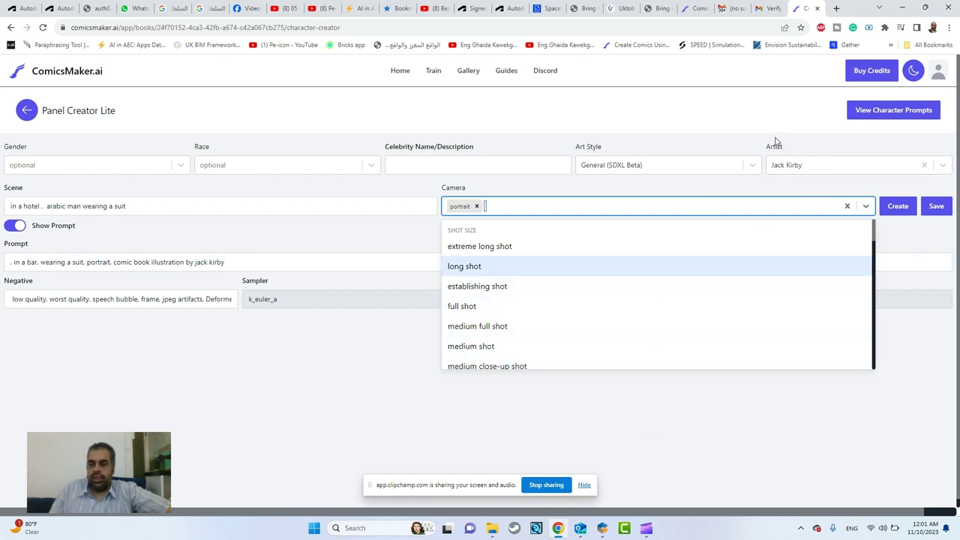
left_click(857, 186)
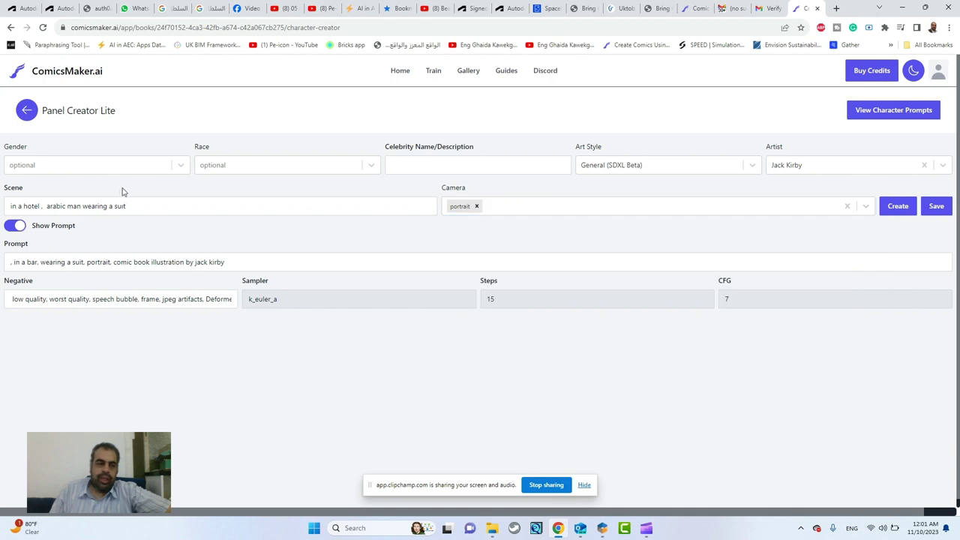
- Set the character's gender to Male and add arabic as a custom race
left_click(123, 169)
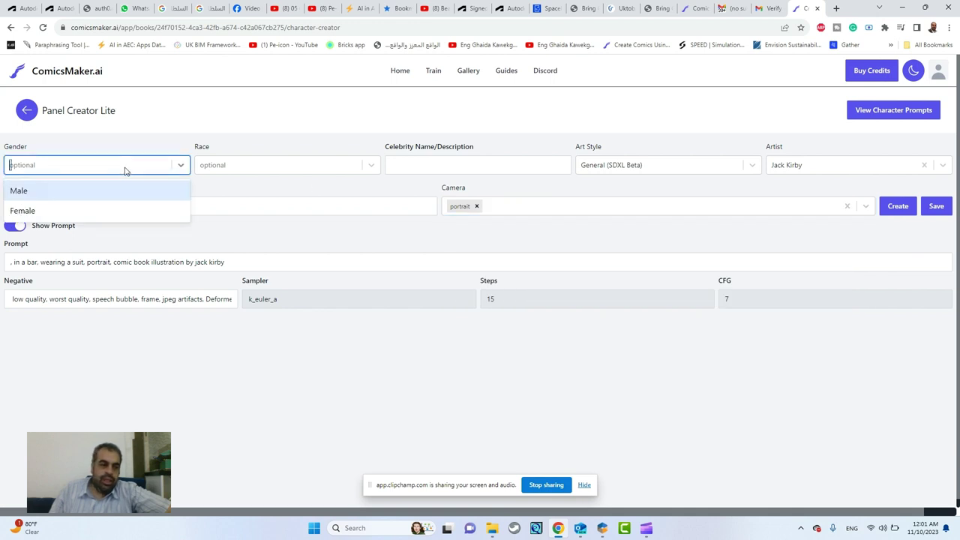
left_click(94, 192)
left_click(305, 164)
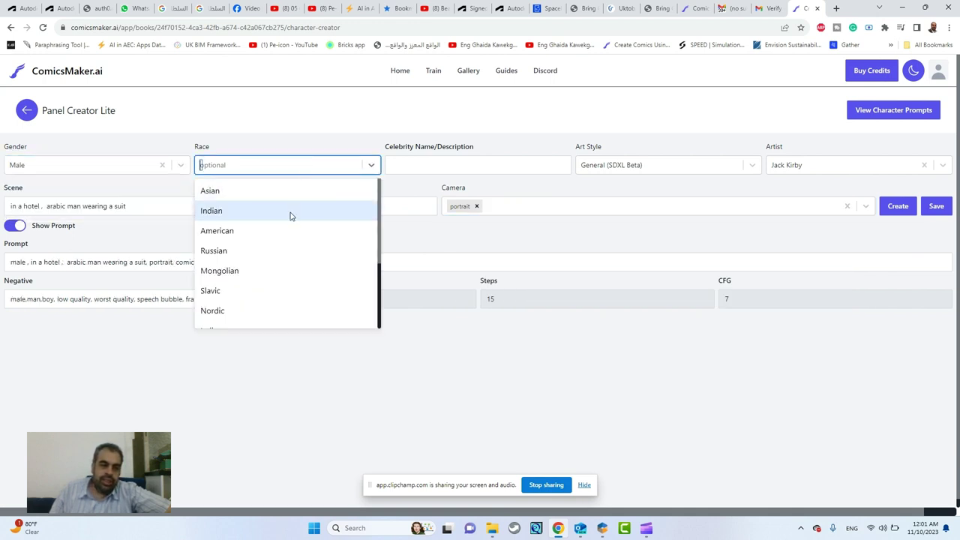
scroll(274, 277, "down", 1)
scroll(275, 279, "up", 1)
scroll(275, 278, "down", 3)
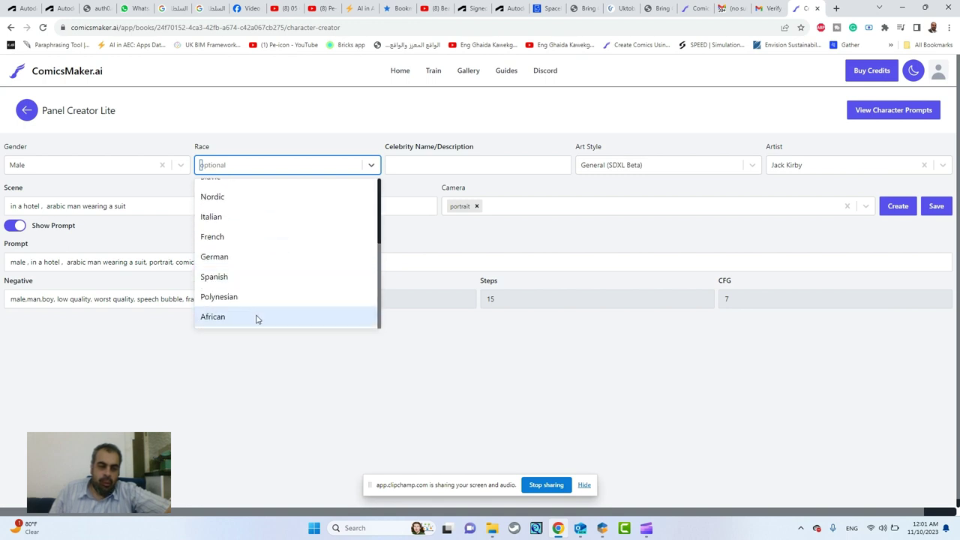
scroll(252, 285, "up", 3)
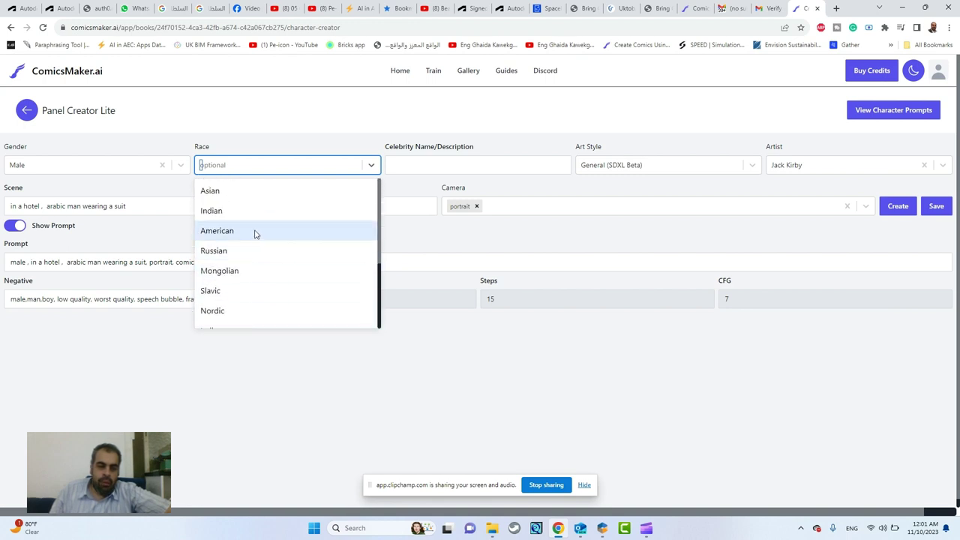
scroll(252, 298, "down", 2)
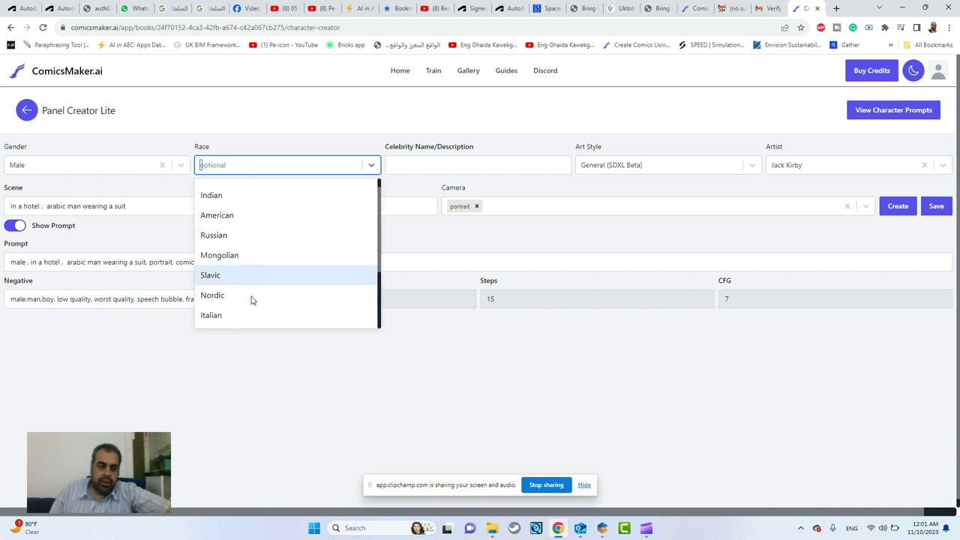
scroll(241, 294, "down", 2)
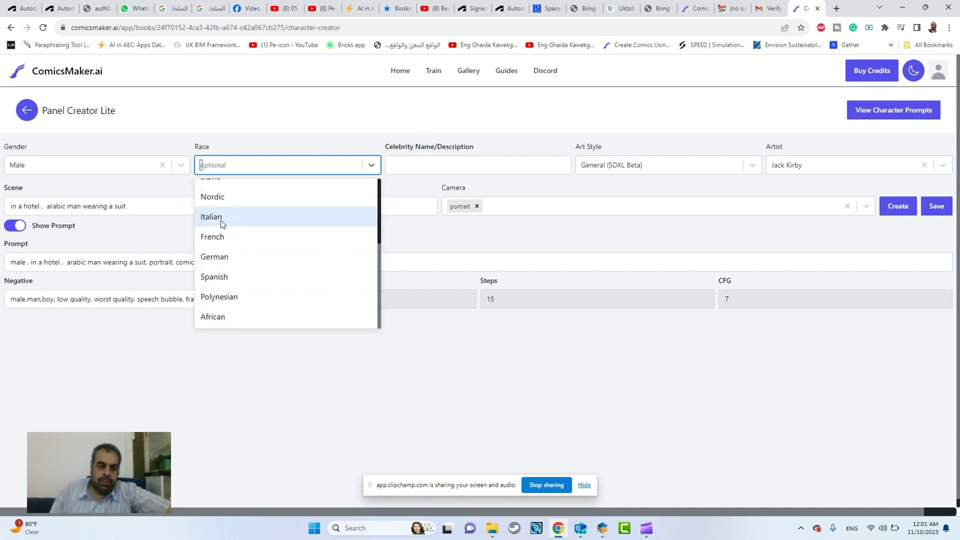
type("ar")
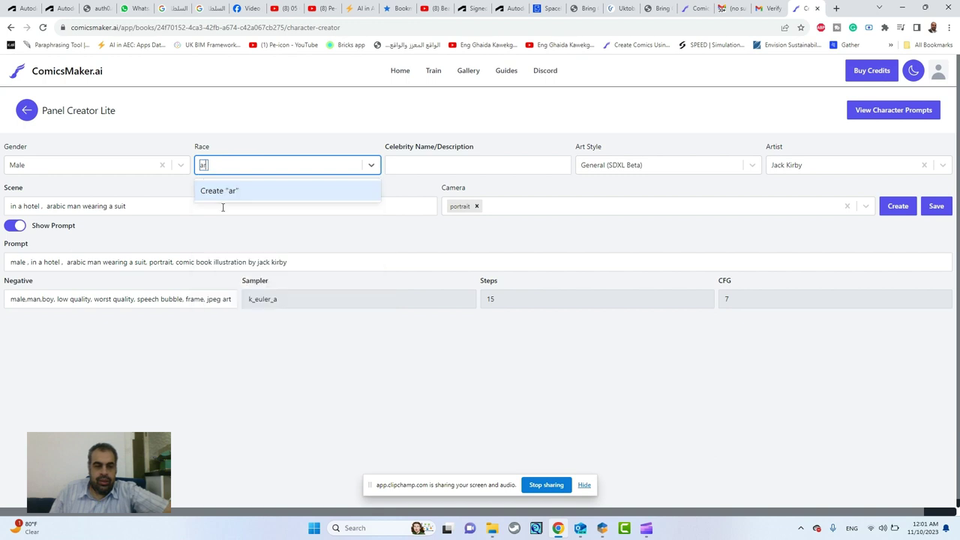
type("abic")
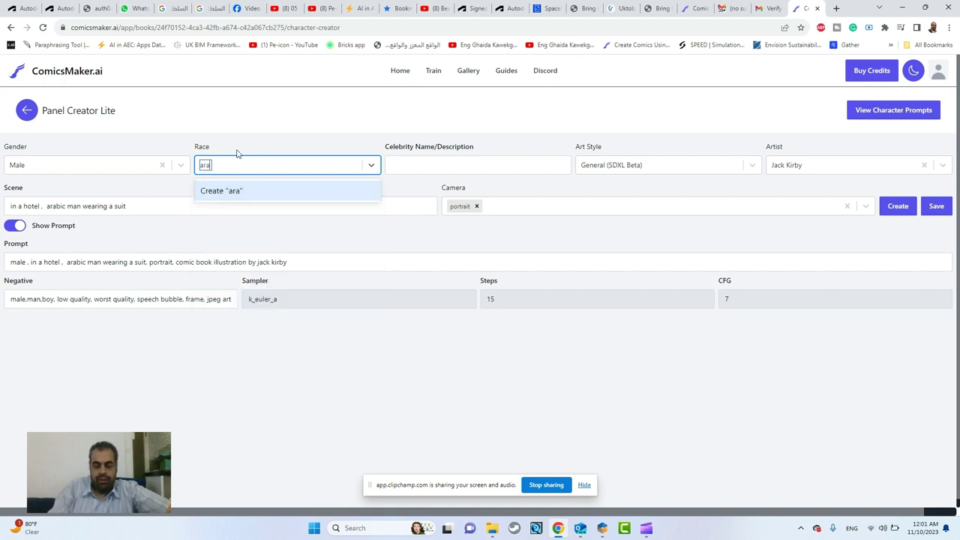
left_click(263, 190)
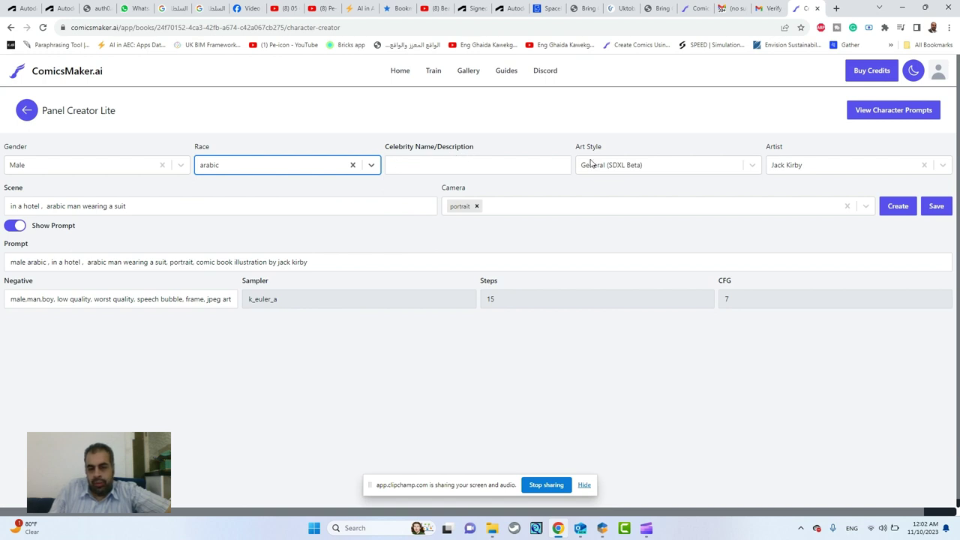
- Check the art style options, keeping General (SDXL Beta), fill in the celebrity name and create the panel images
left_click(657, 168)
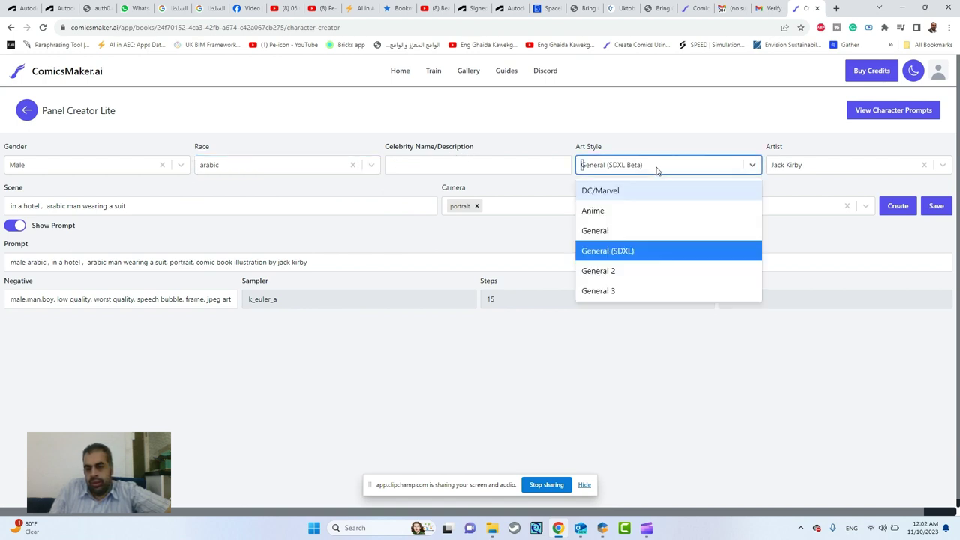
left_click(660, 170)
left_click(904, 210)
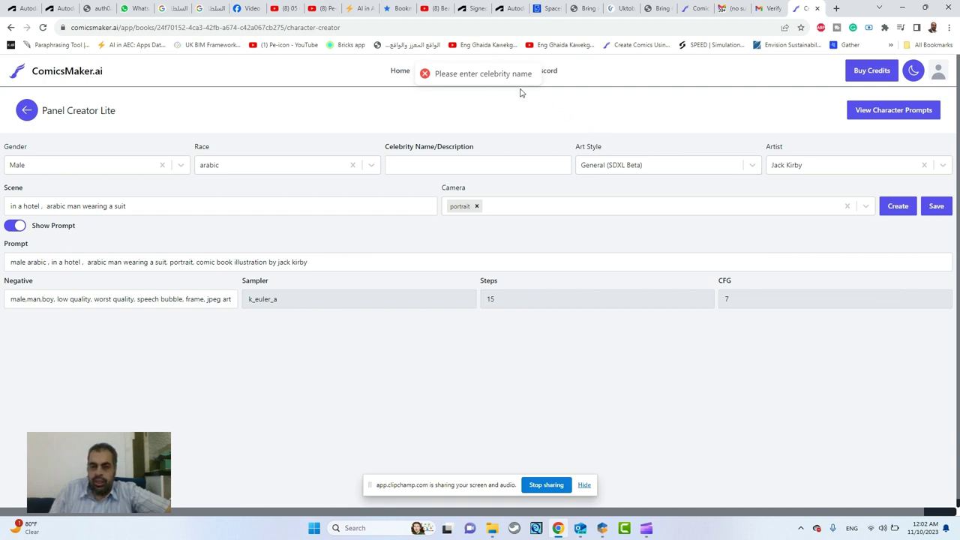
left_click(482, 166)
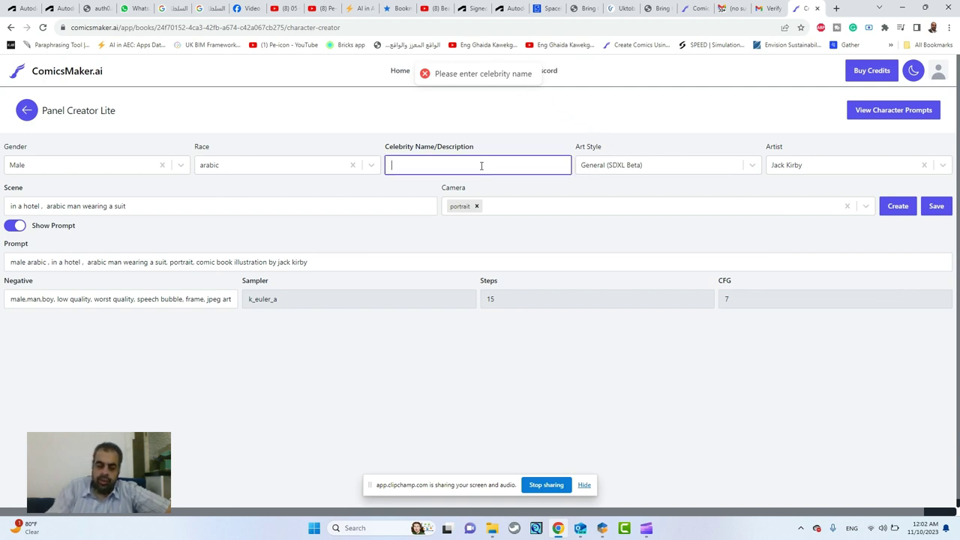
type("omar")
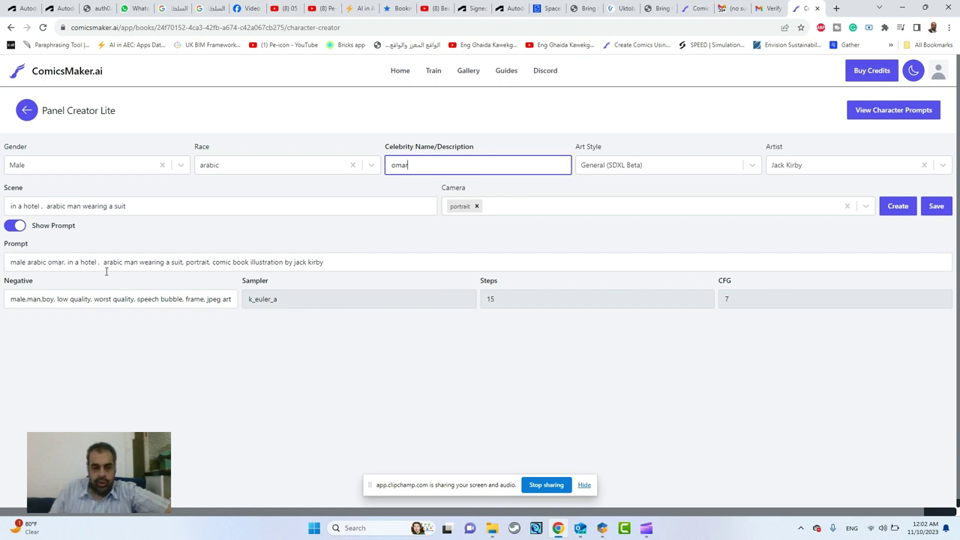
left_click(899, 210)
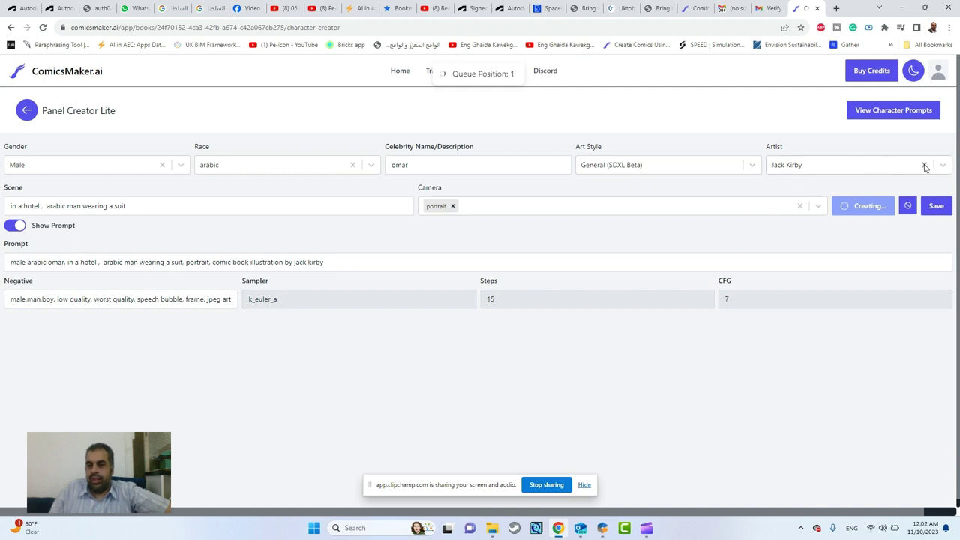
- Look through the available artists, keeping Jack Kirby, and review the generated panel images against their prompt settings
left_click(950, 166)
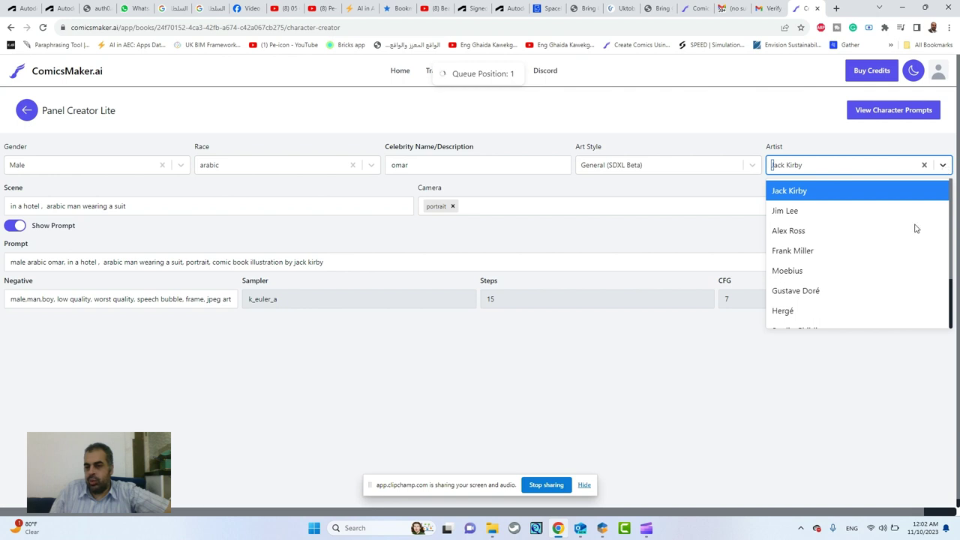
scroll(868, 295, "down", 1)
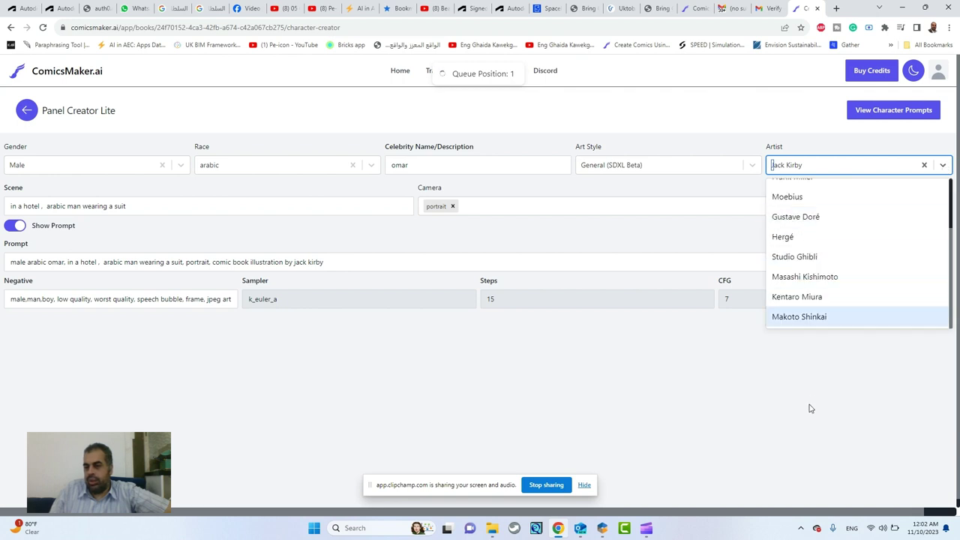
scroll(815, 213, "up", 1)
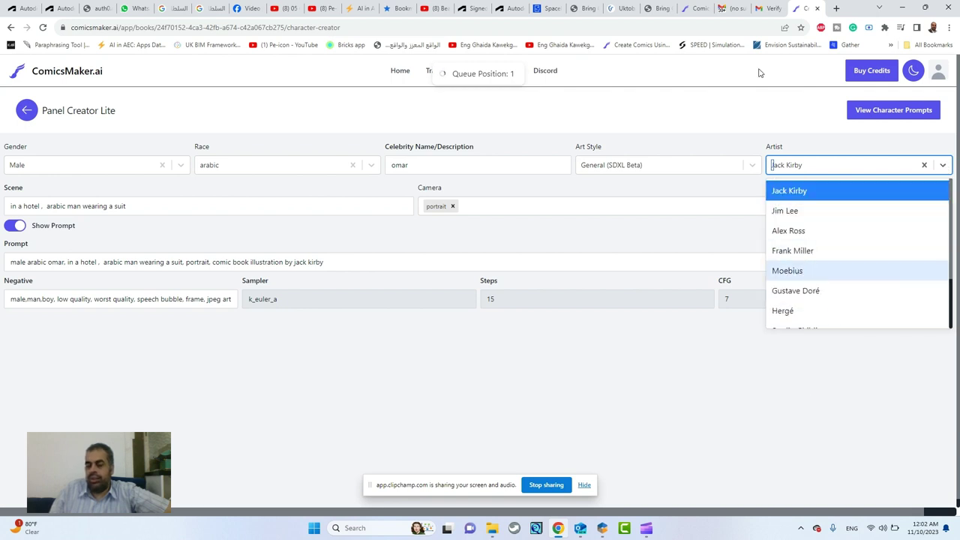
left_click(720, 105)
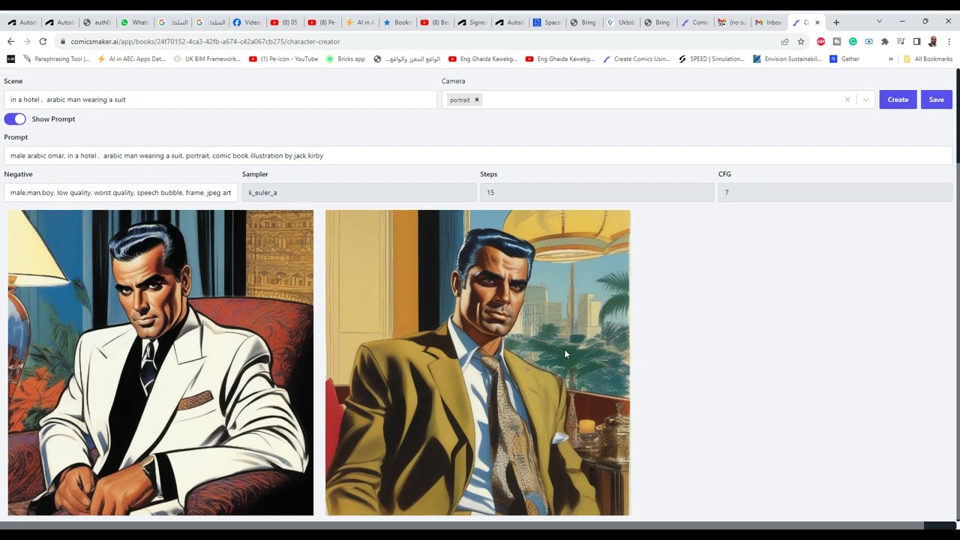
scroll(564, 349, "up", 2)
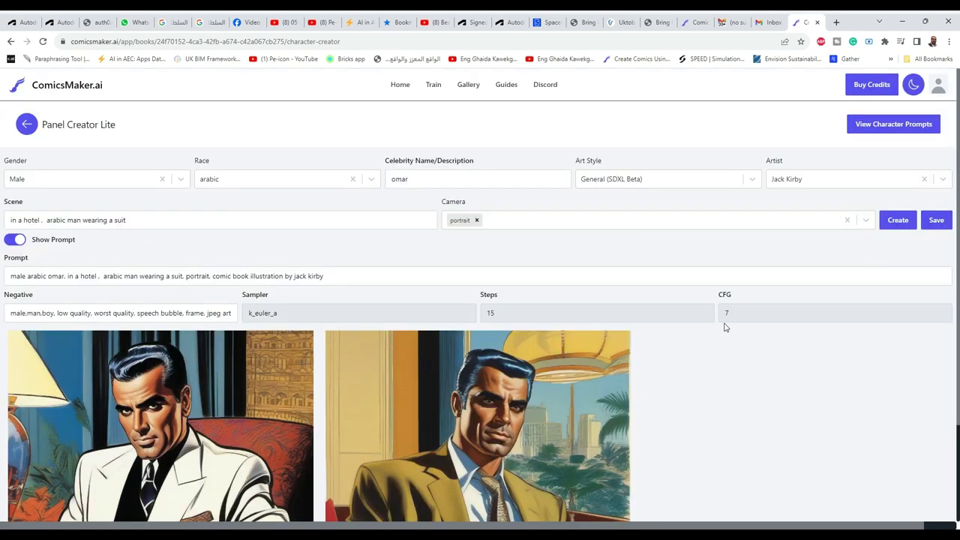
scroll(720, 337, "down", 2)
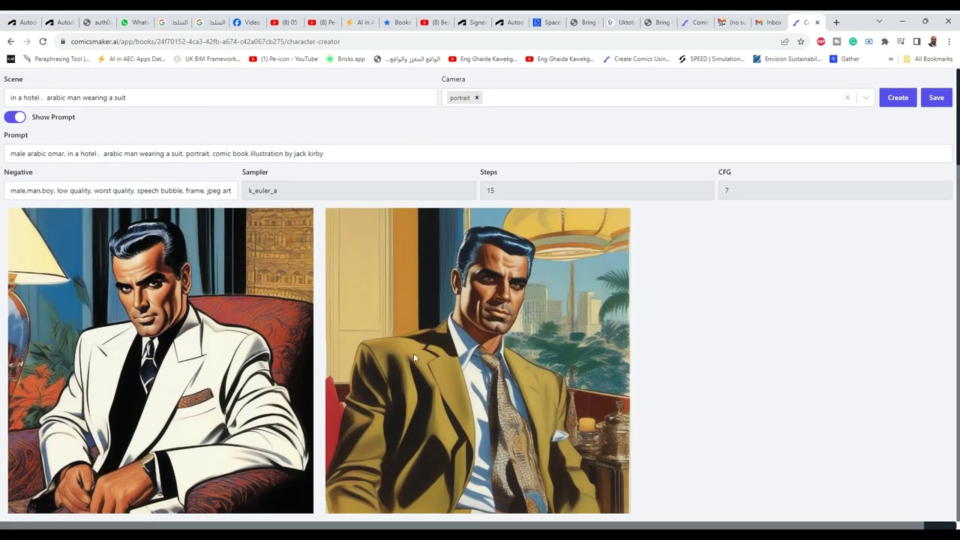